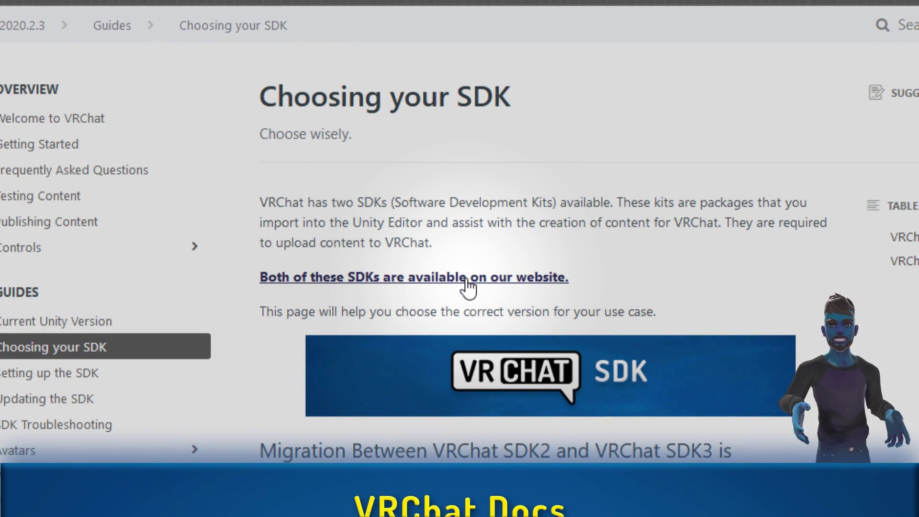
Follow the docs link to the VRChat website, log in with the account's username, and download VRChat SDK3
left_click(467, 282)
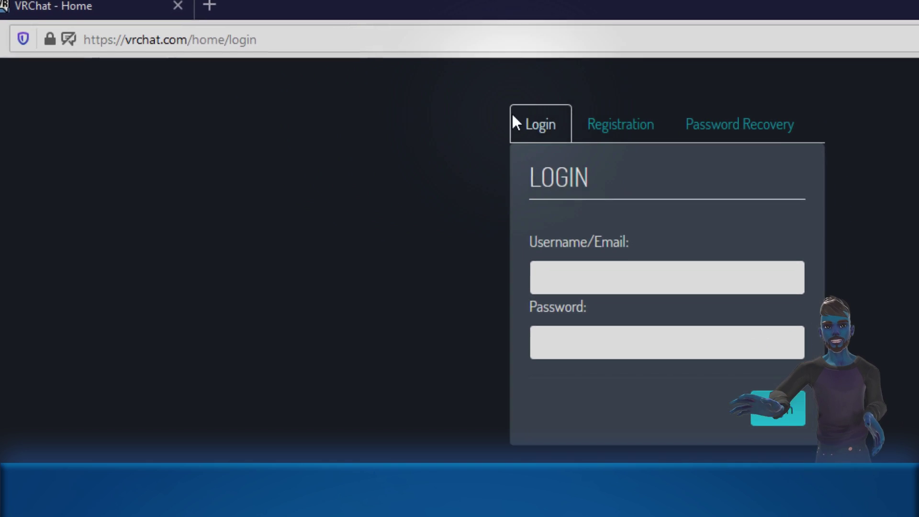
left_click(650, 139)
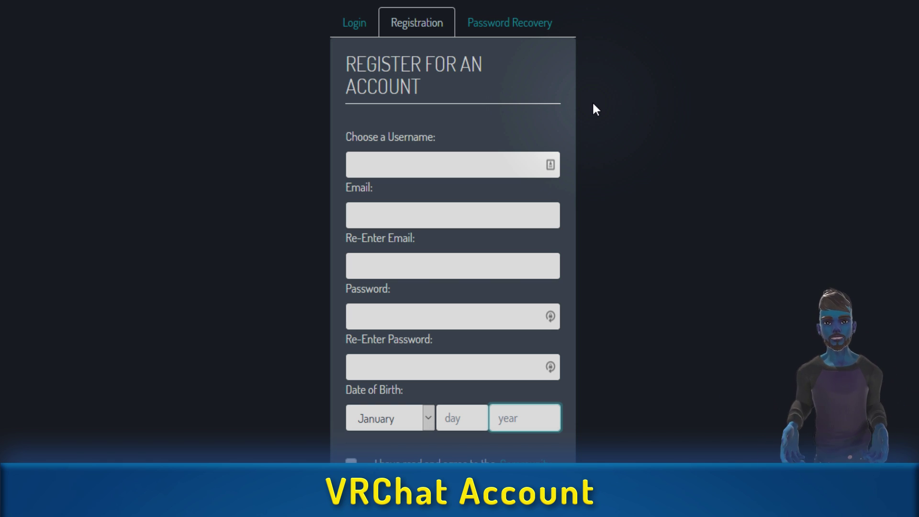
left_click(355, 22)
left_click(512, 148)
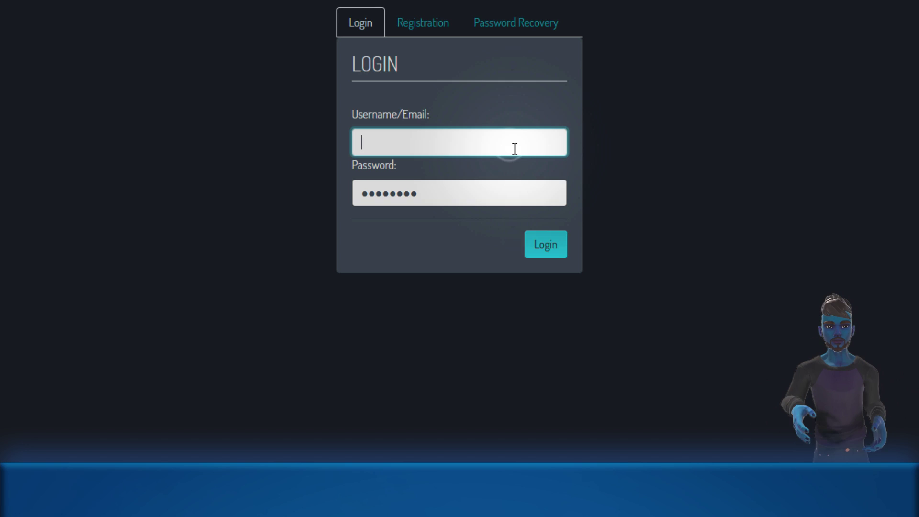
type("momothemonster")
left_click(533, 258)
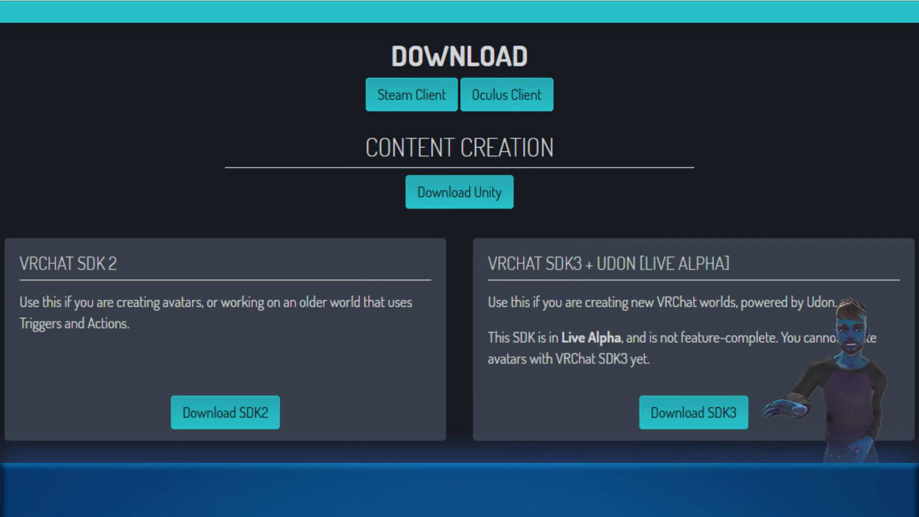
left_click(699, 422)
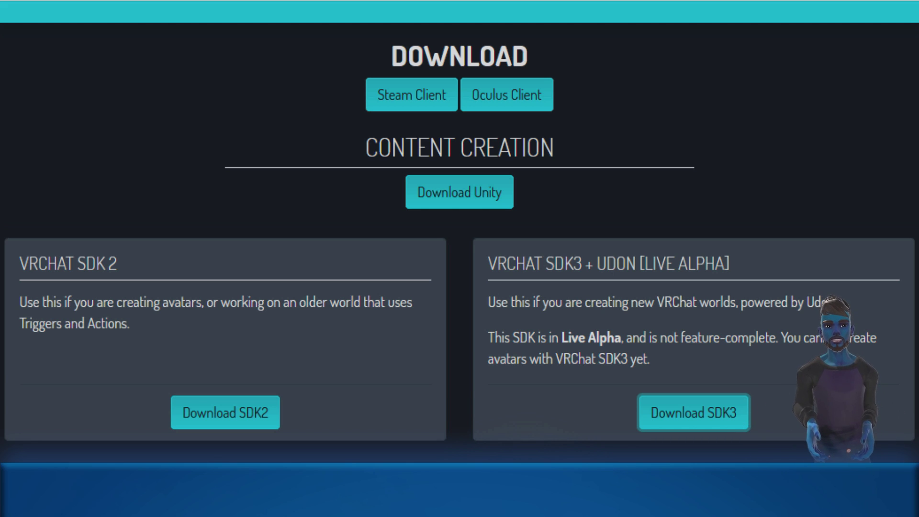
Find the Current Unity Version page in the VRChat docs and start installing that version via Unity Hub
left_click(451, 196)
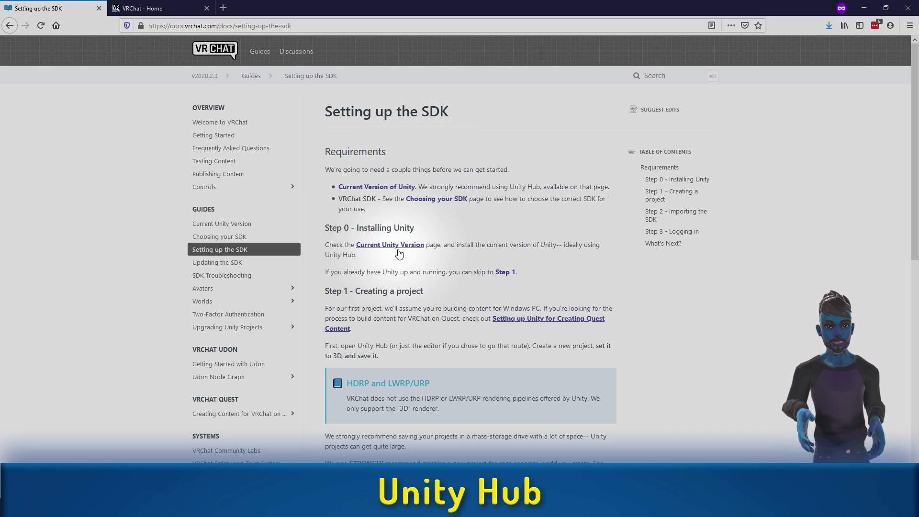
left_click(390, 245)
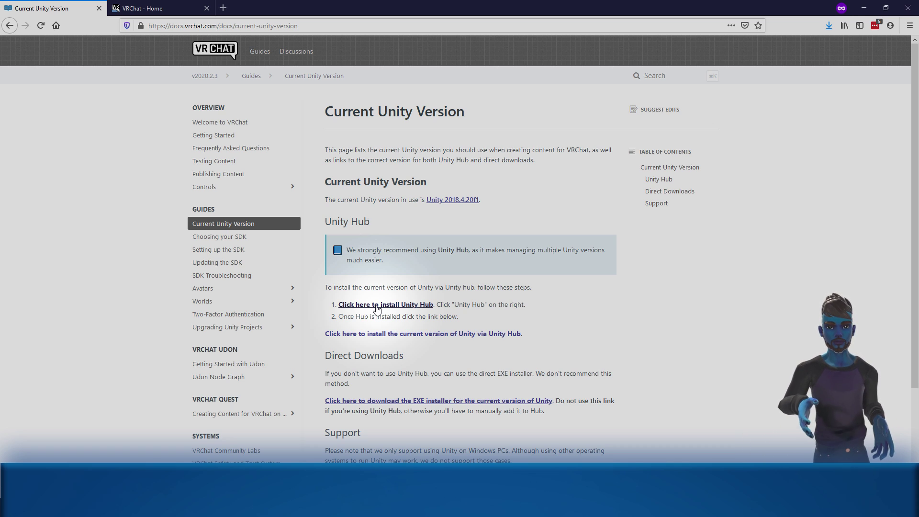
left_click(424, 334)
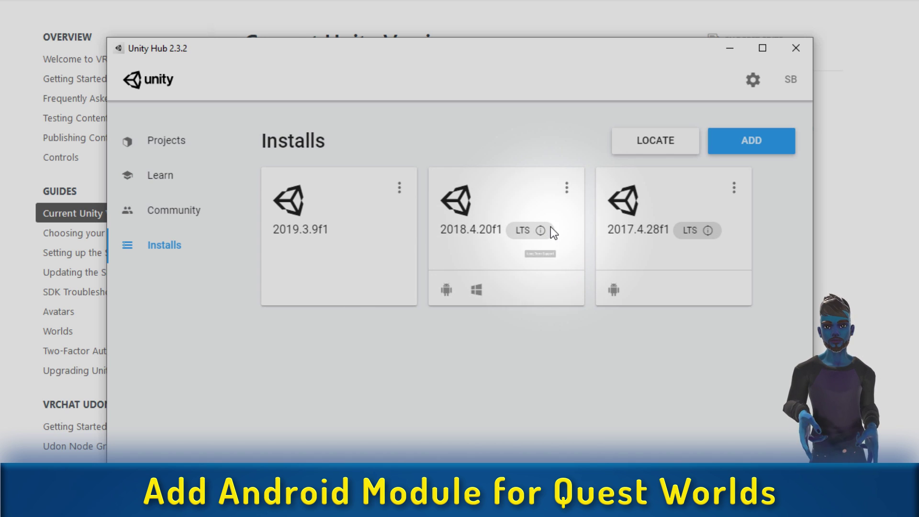
Check the add-on modules of the Unity 2018.4.20f1 install for Android Build Support
left_click(566, 189)
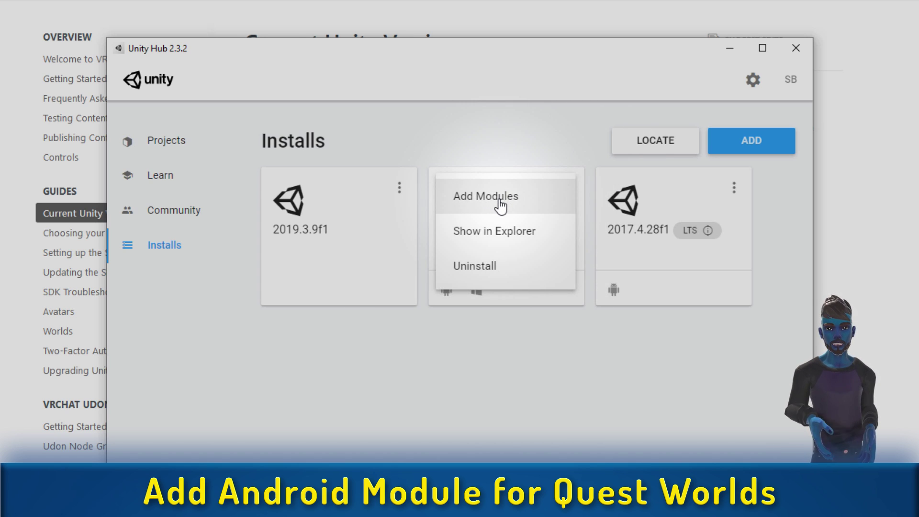
left_click(500, 208)
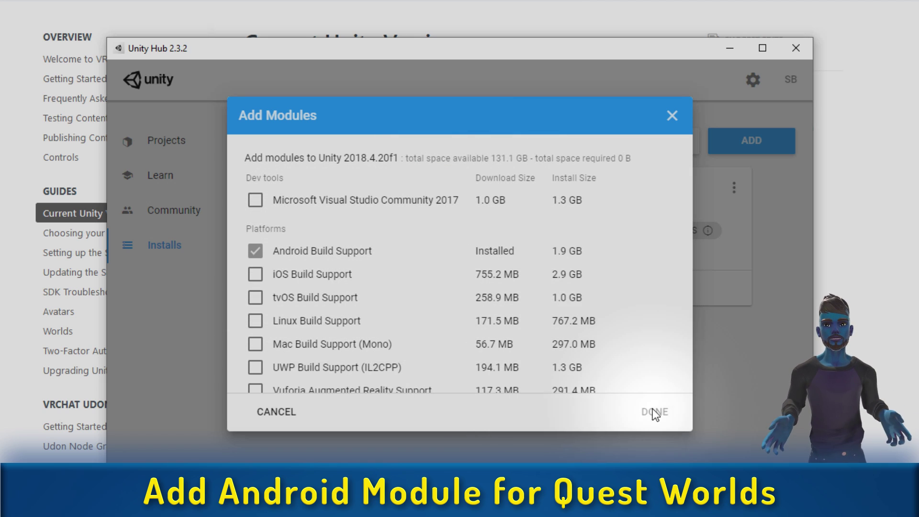
left_click(672, 117)
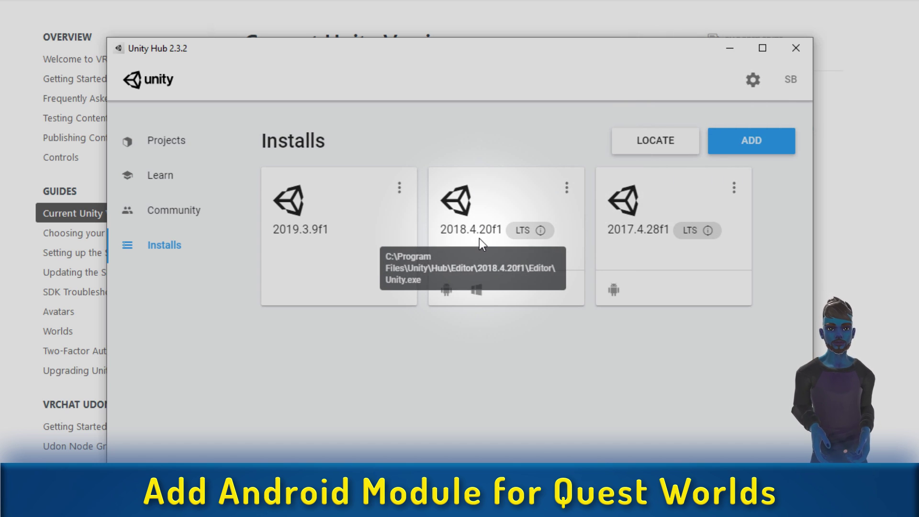
Create a Unity 2018.4.20f1 project named First Udon World from the 3D template in D:\Projects
left_click(160, 145)
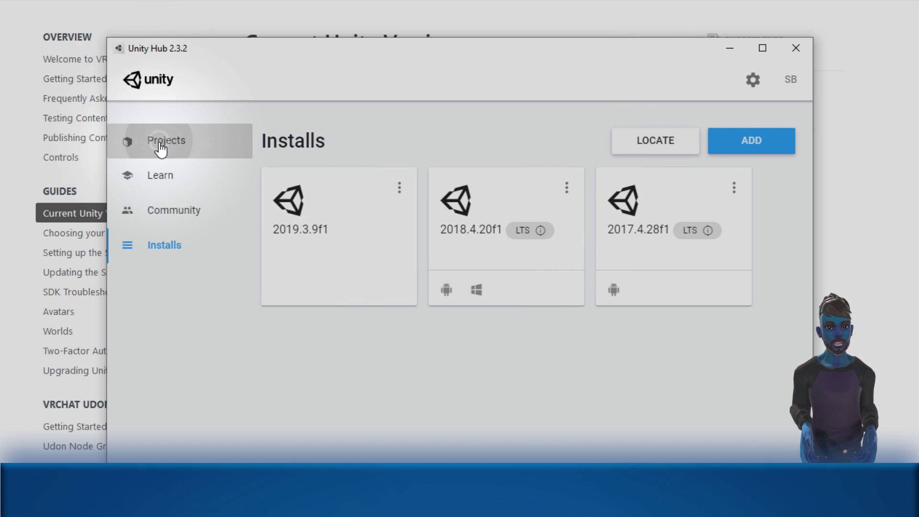
left_click(783, 141)
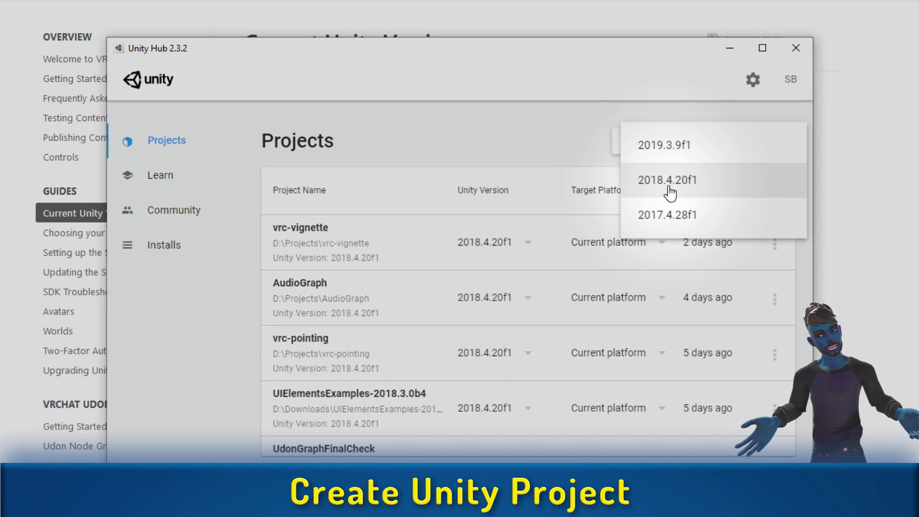
left_click(757, 180)
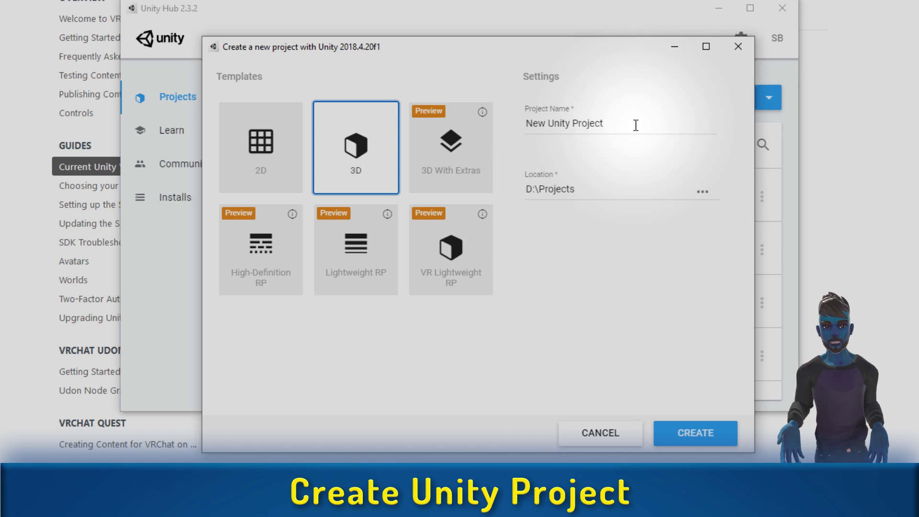
left_click_drag(636, 125, 525, 125)
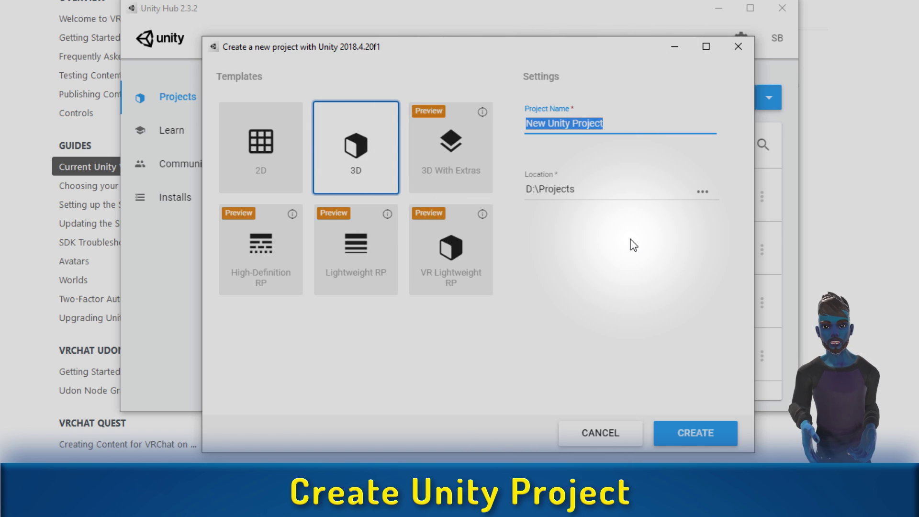
type("First Udon World")
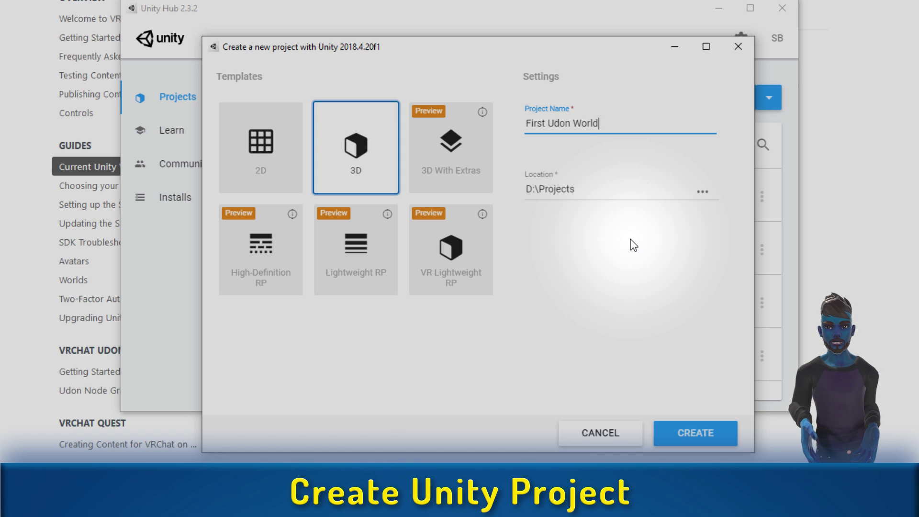
left_click(697, 433)
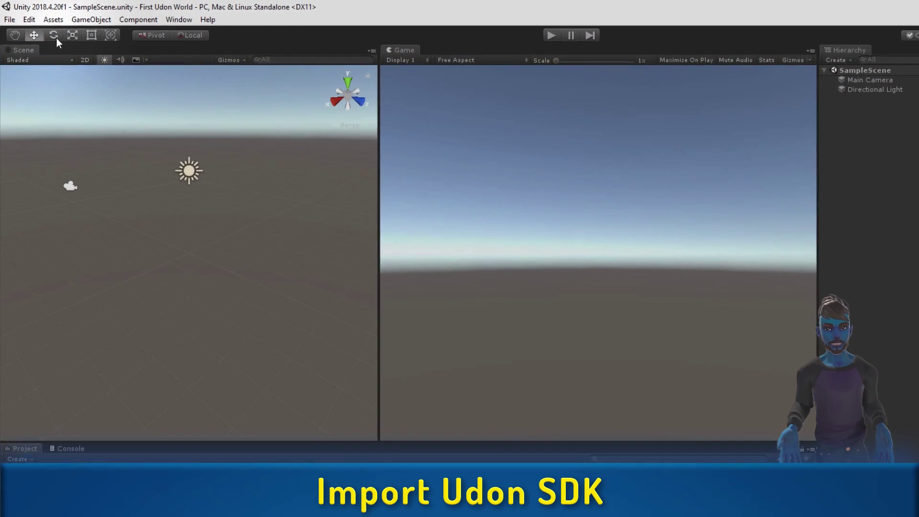
Import all contents of the custom package VRCSDK3-UDON-2020.06.16.20.53_Public.unitypackage from the Desktop into the project
left_click(42, 16)
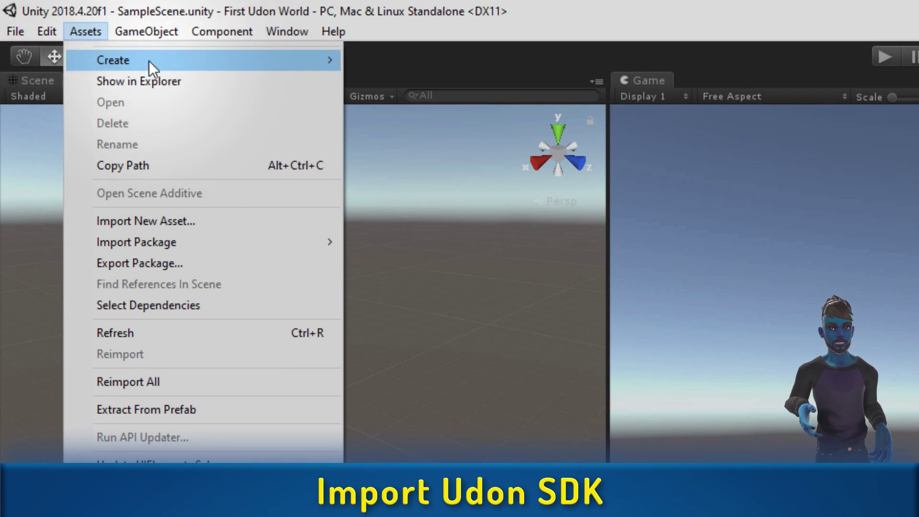
mouse_move(276, 238)
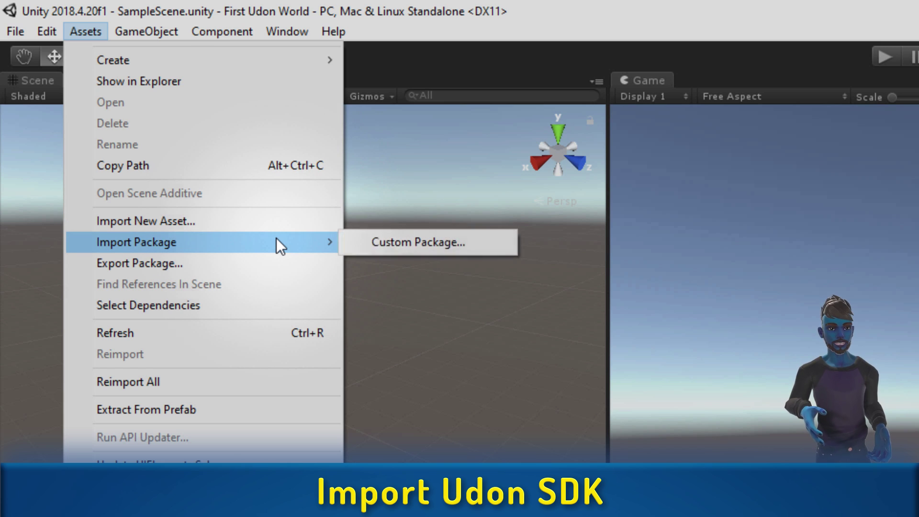
left_click(379, 238)
left_click(316, 201)
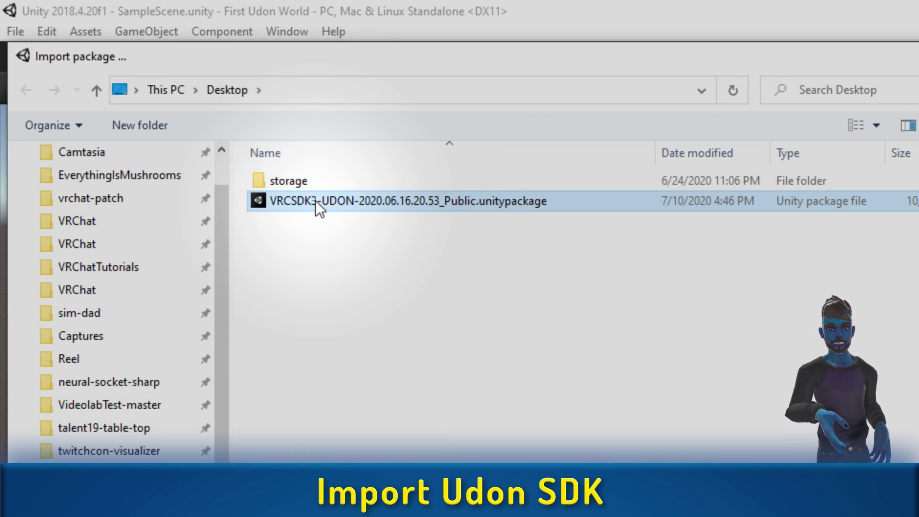
double_click(316, 202)
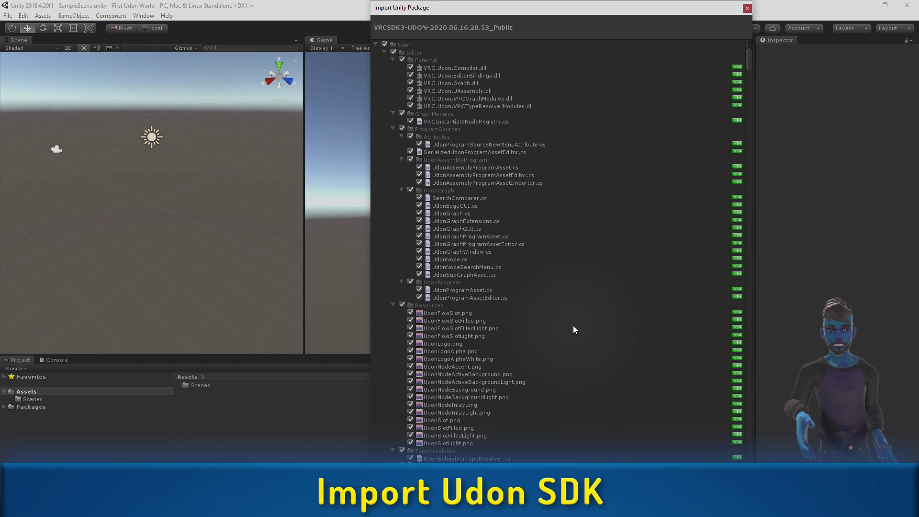
key("Return")
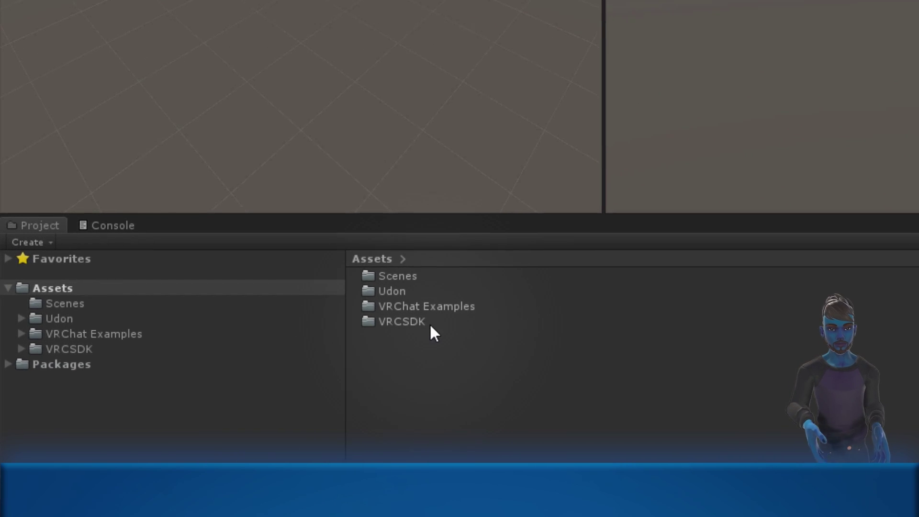
Look over the imported Udon, VRChat Examples and VRCSDK folders, and delete the Scenes folder from Assets
left_click(409, 290)
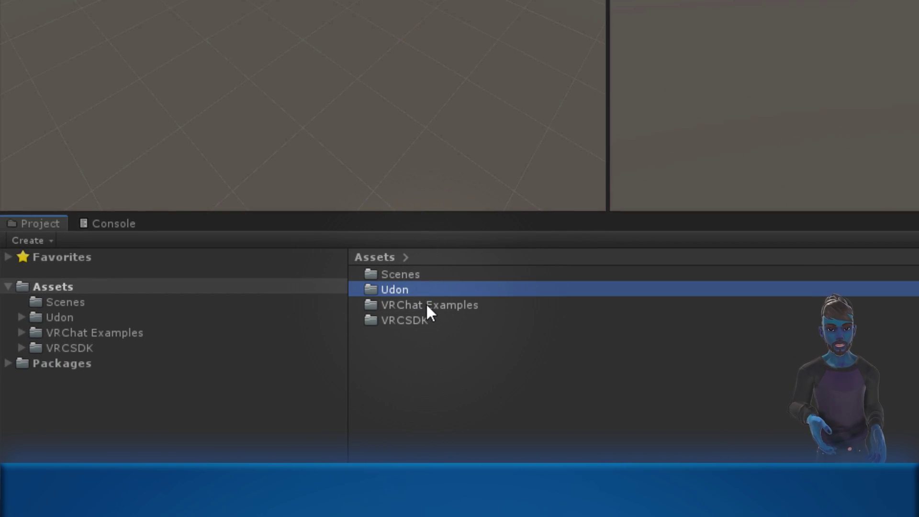
left_click(426, 305)
left_click(420, 326)
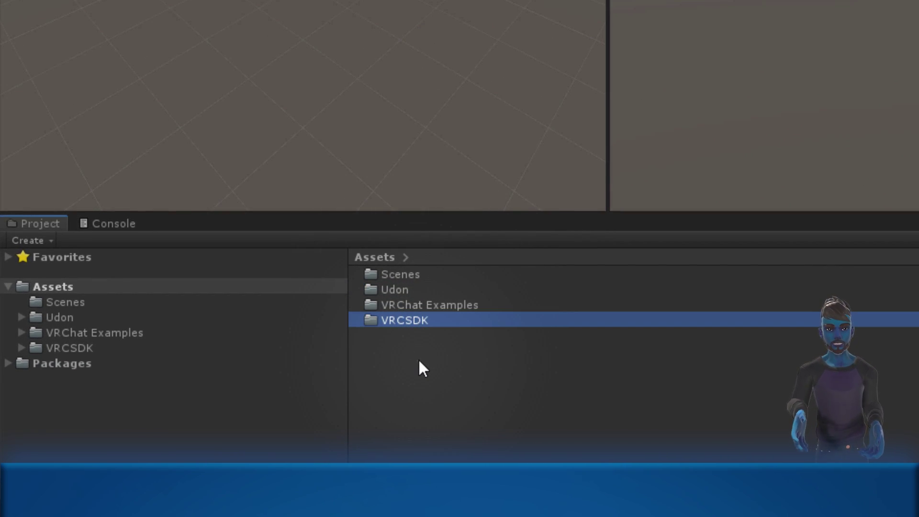
left_click(419, 360)
left_click(436, 280)
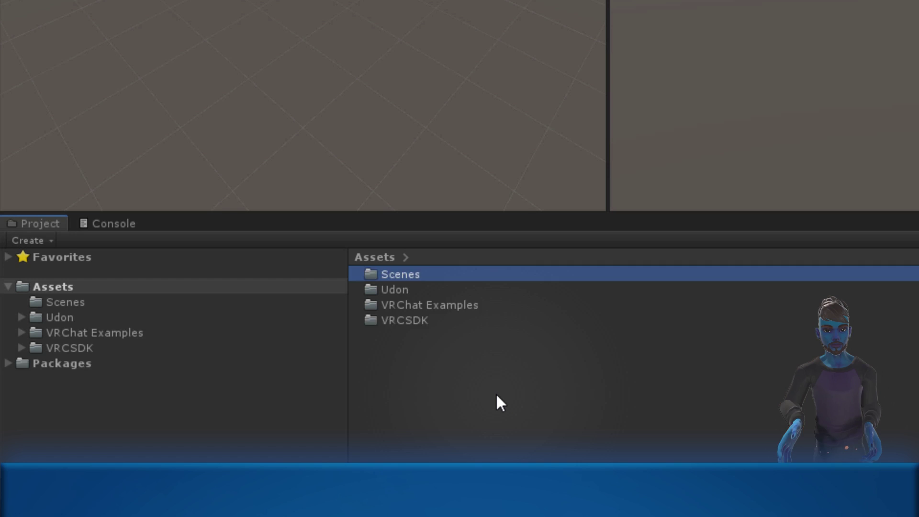
key("Delete")
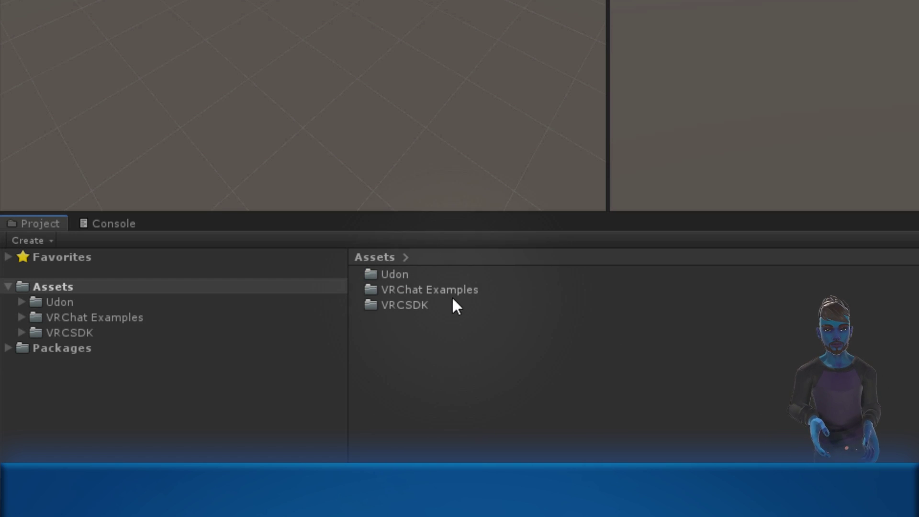
Open the VRChat Examples folder and select its Readme file
double_click(436, 289)
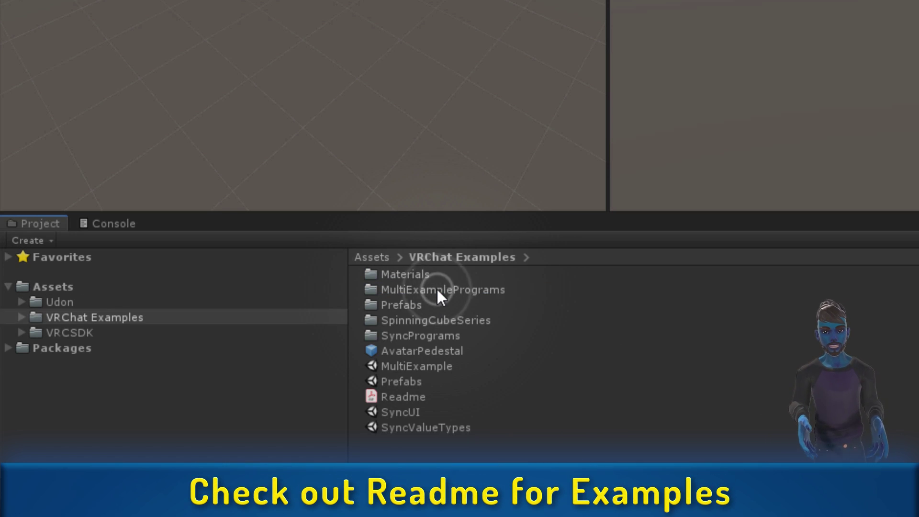
left_click(422, 401)
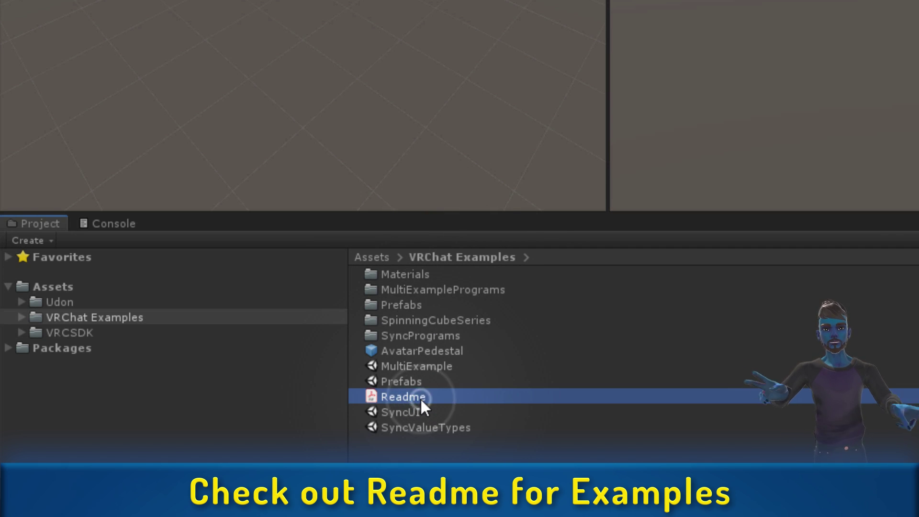